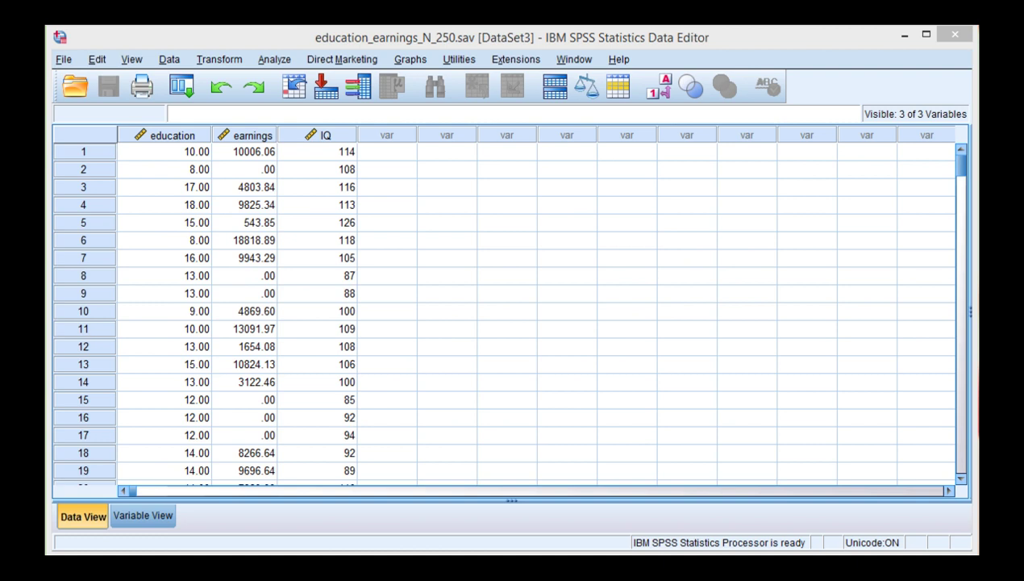
Inspect the education, earnings and IQ values in the first two data rows
left_click(289, 151)
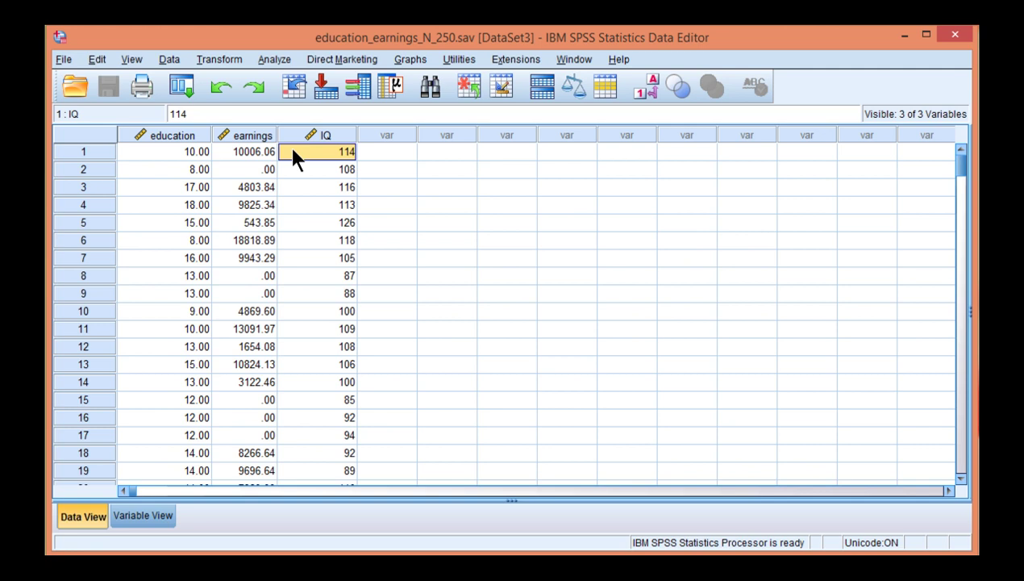
left_click(301, 170)
left_click(249, 154)
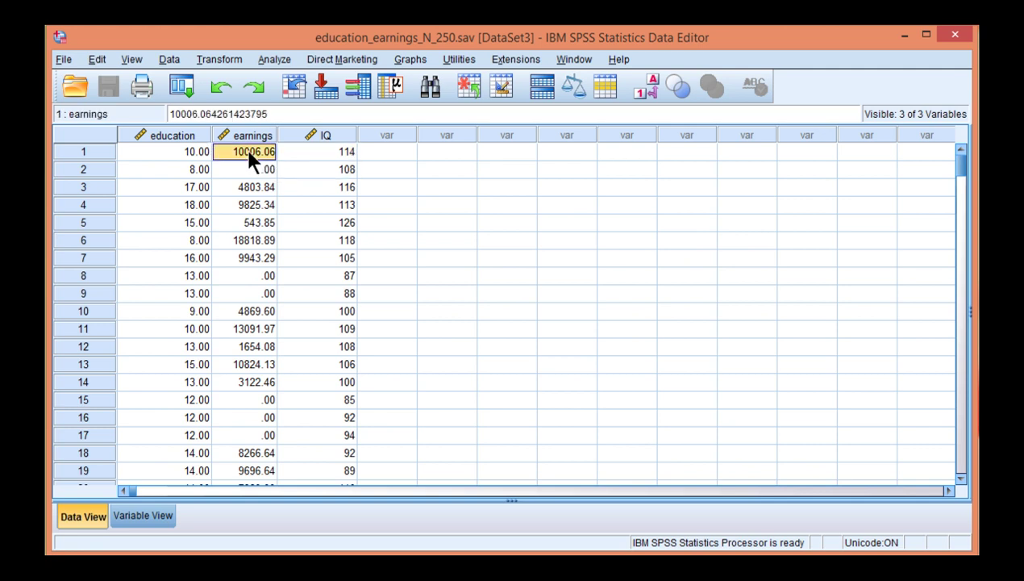
left_click(185, 158)
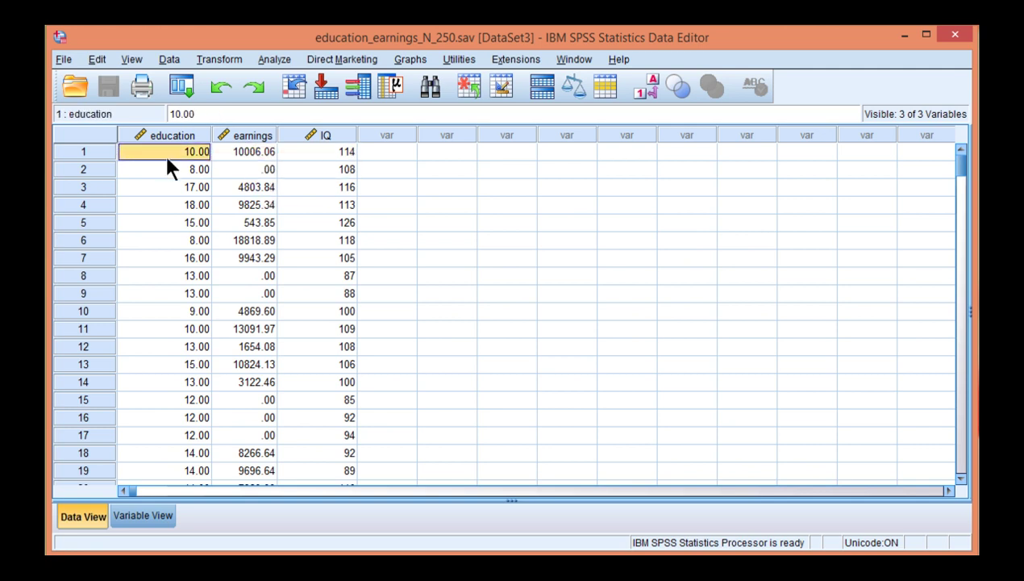
left_click(321, 160)
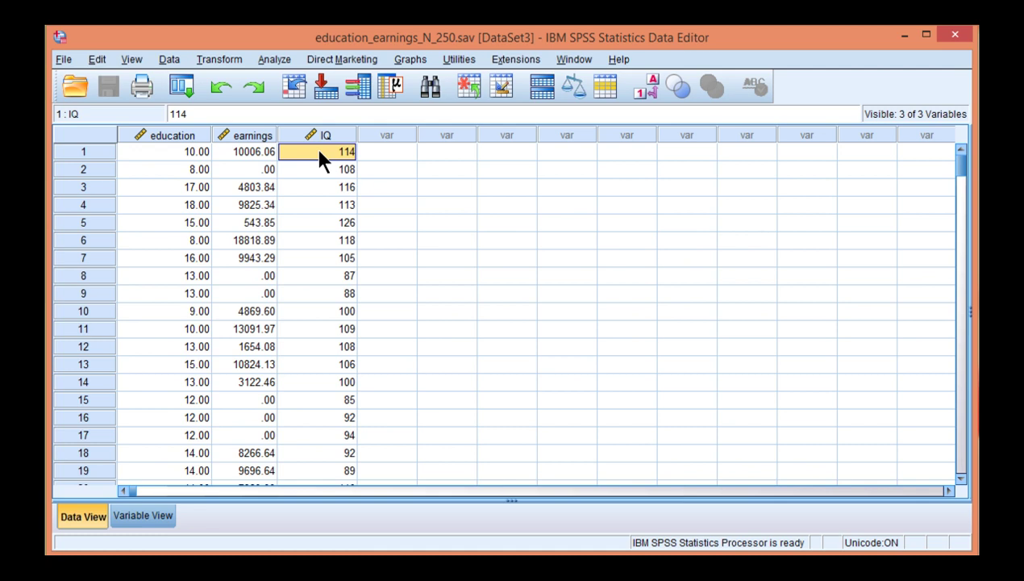
Set up Frequencies for education, earnings and IQ with skewness and kurtosis statistics
left_click(279, 61)
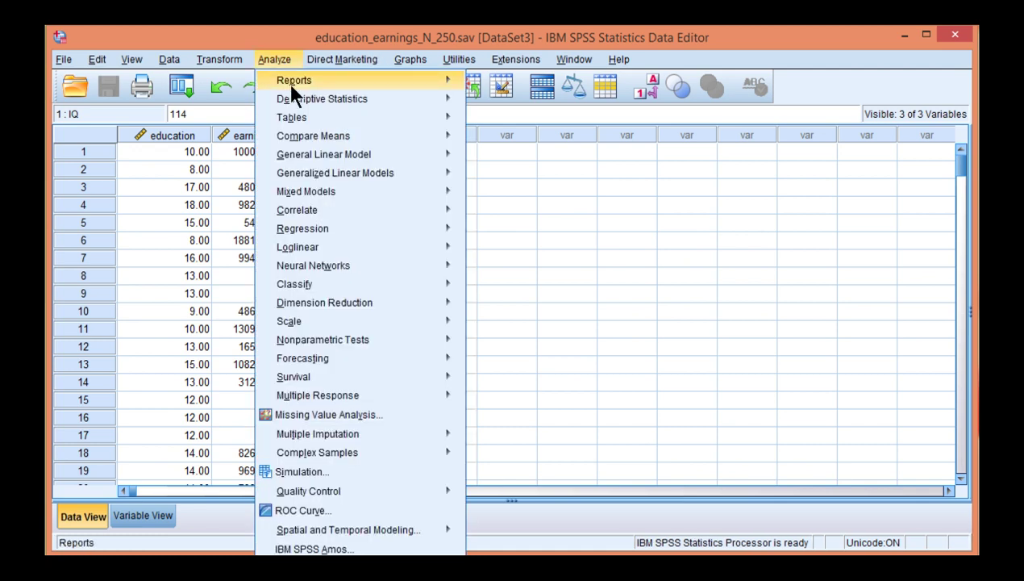
mouse_move(294, 95)
left_click(517, 100)
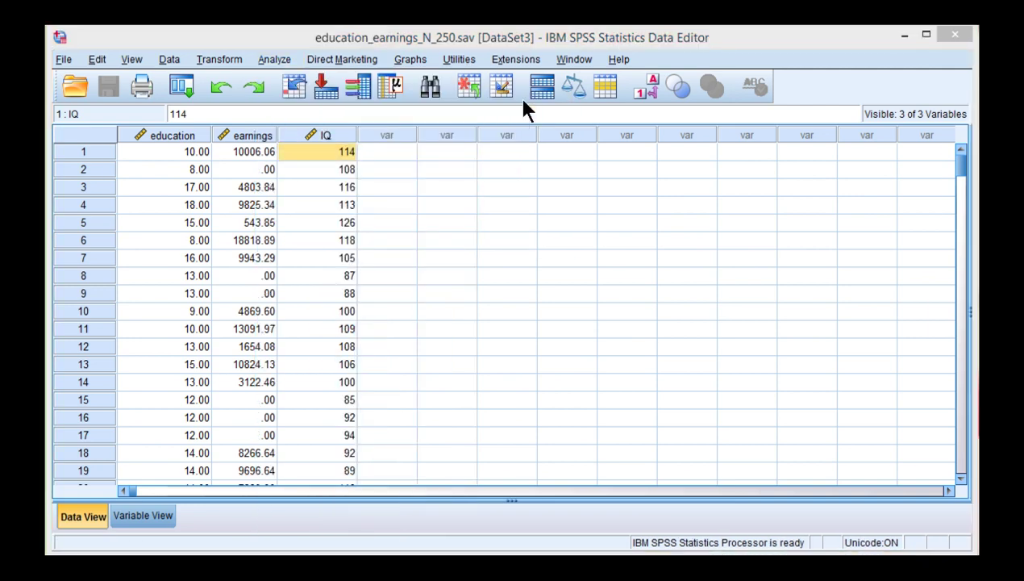
left_click(200, 171, "shift")
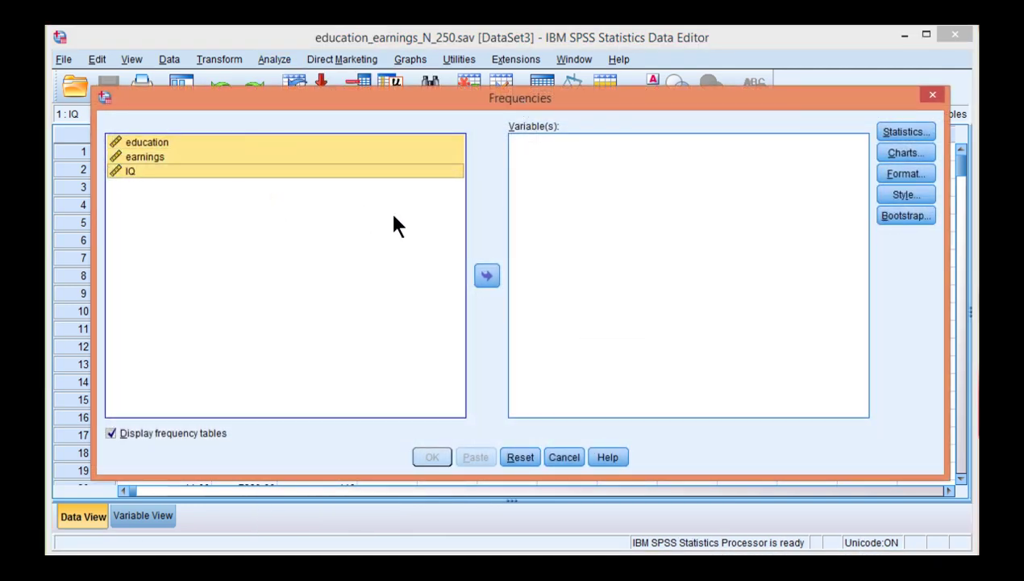
left_click(486, 277)
left_click(905, 132)
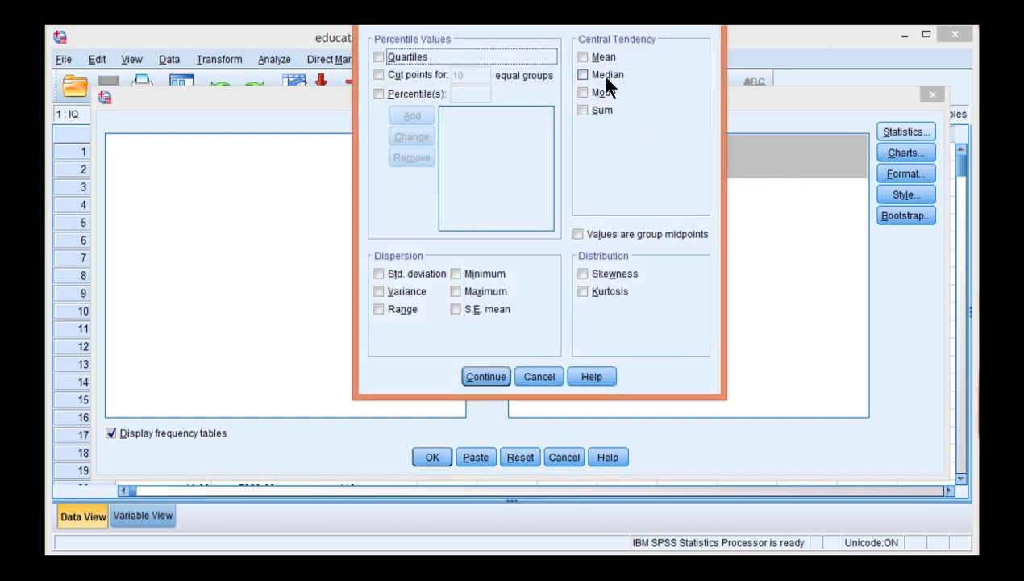
left_click(613, 274)
left_click(610, 292)
left_click(486, 376)
Hide the frequency tables, request histograms, and run the analysis
left_click(199, 433)
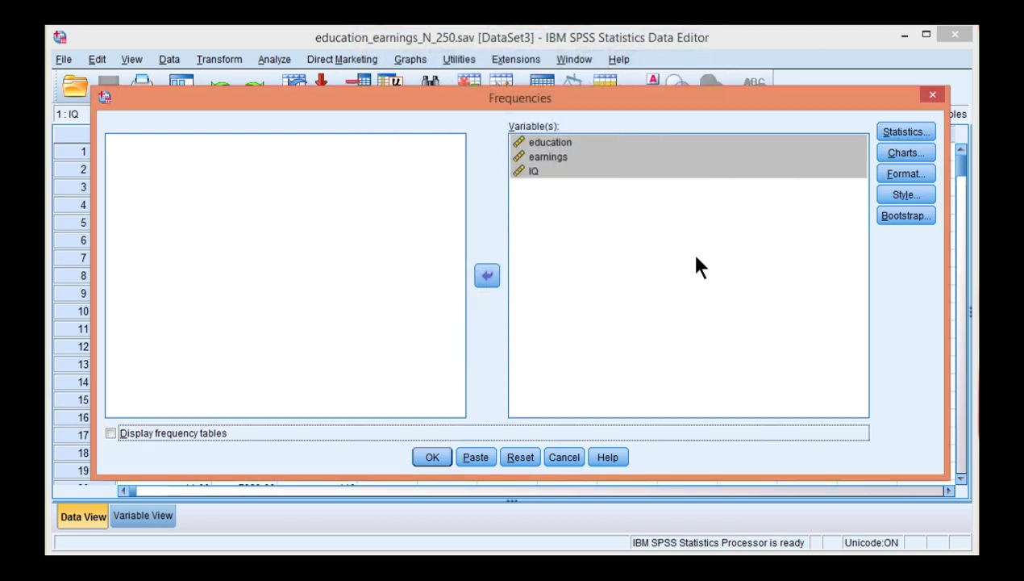
left_click(903, 155)
left_click(442, 282)
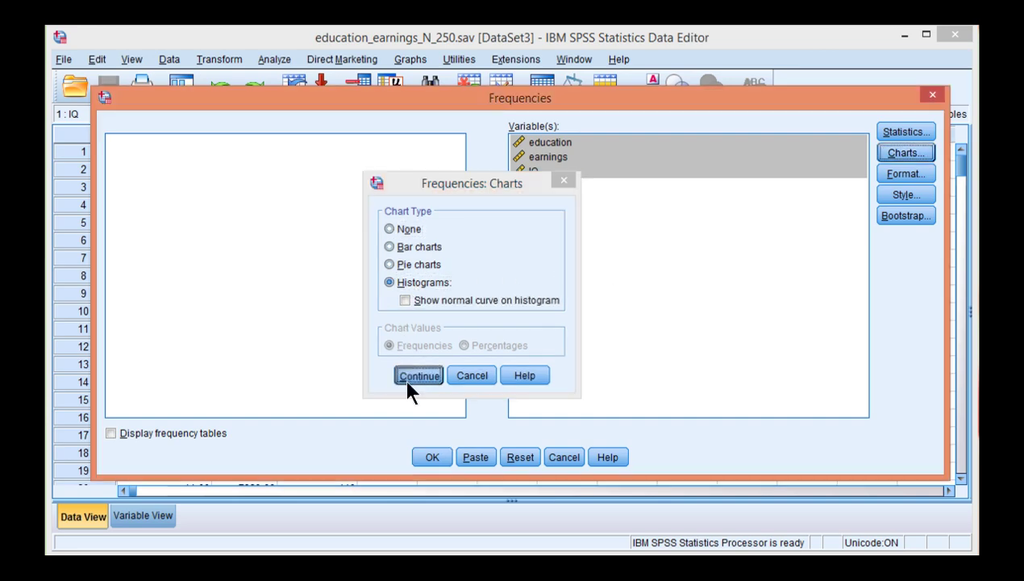
left_click(409, 379)
left_click(425, 457)
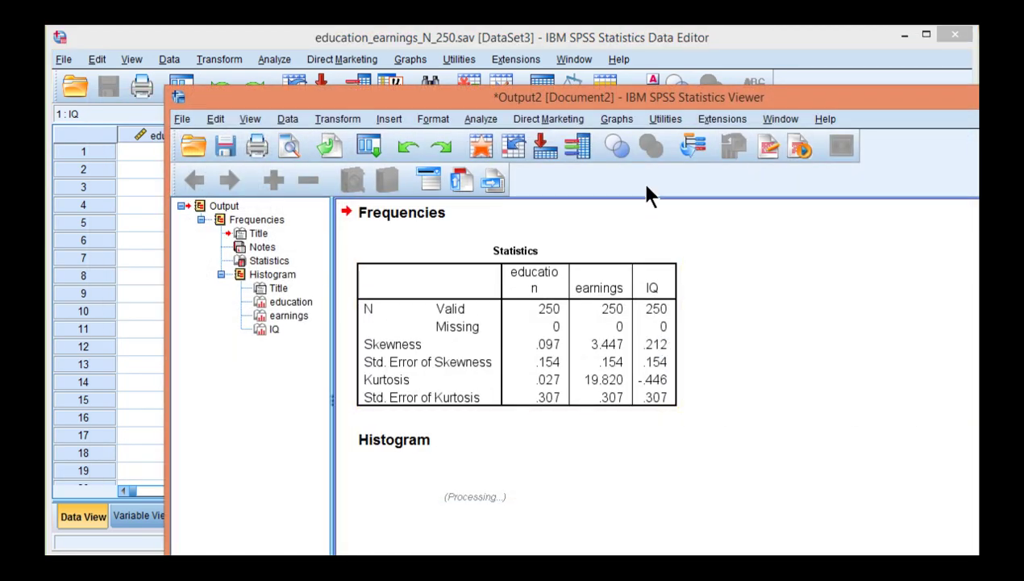
Maximize the Viewer and scroll through the Statistics table and the education, earnings and IQ histograms
left_click_drag(639, 101, 521, 32)
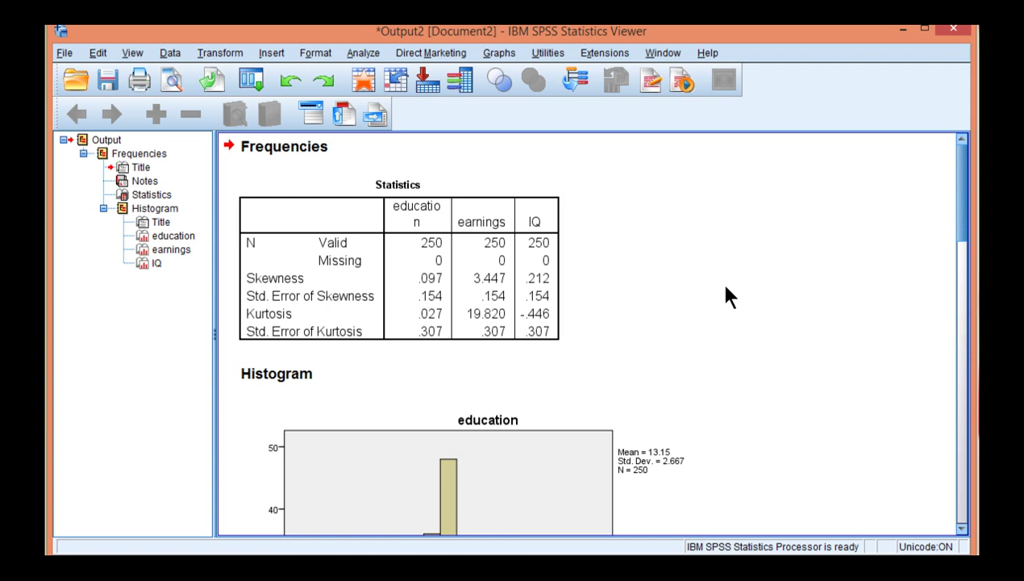
scroll(743, 314, "down", 10)
scroll(746, 323, "up", 1)
scroll(745, 322, "down", 1)
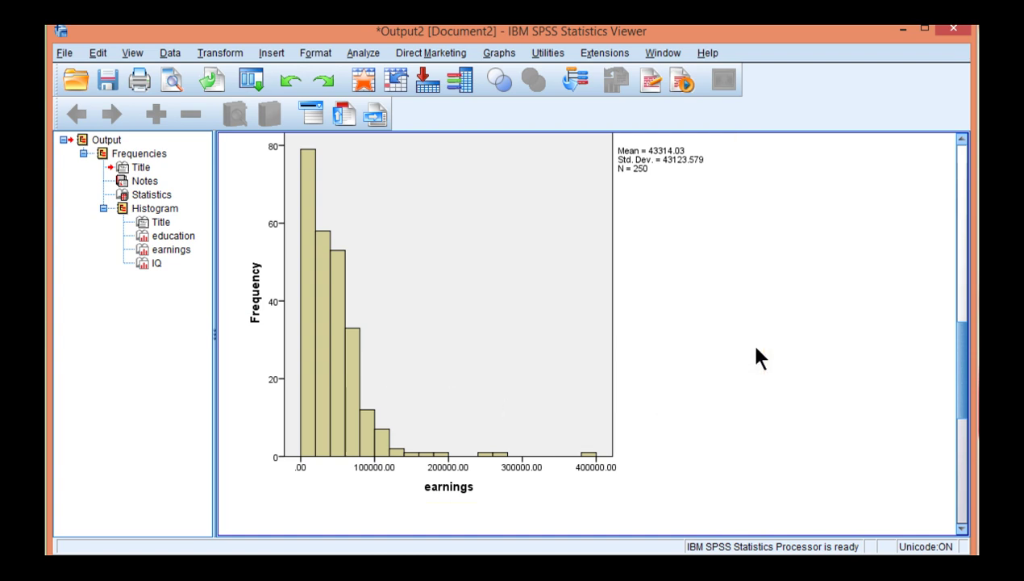
scroll(760, 357, "down", 5)
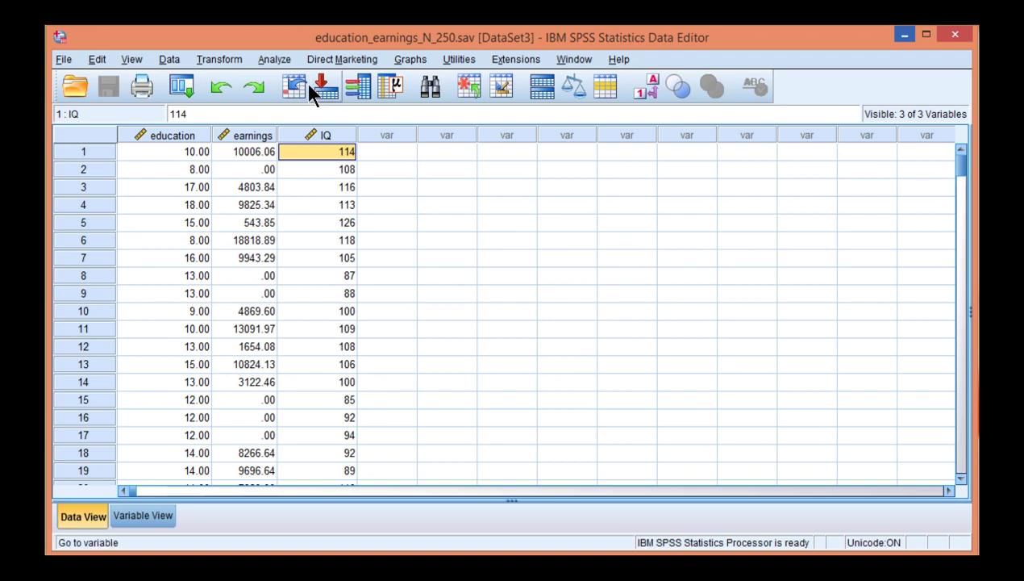
Open Linear Regression with earnings as dependent and education and IQ as independents
left_click(274, 58)
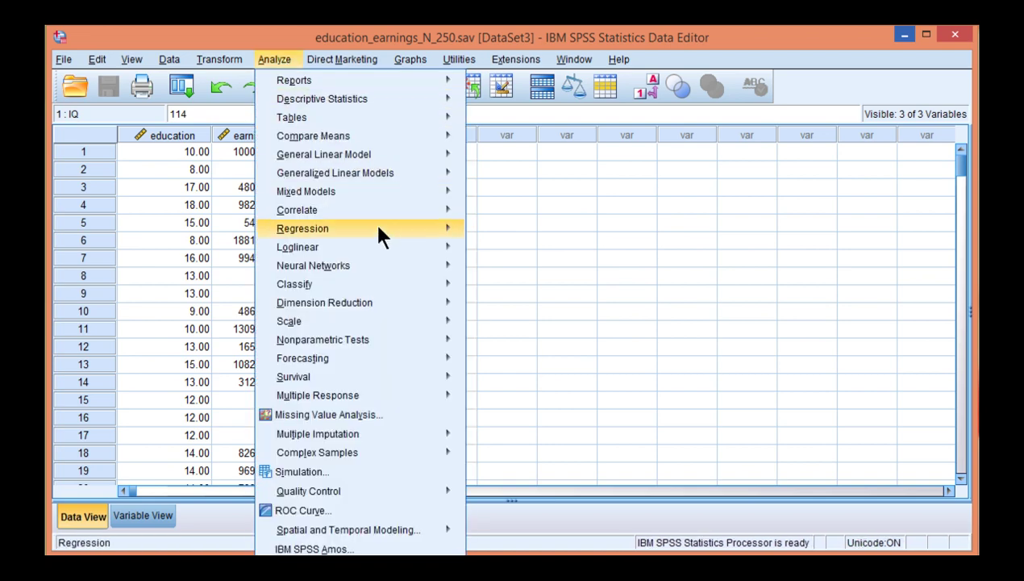
mouse_move(402, 229)
left_click(513, 267)
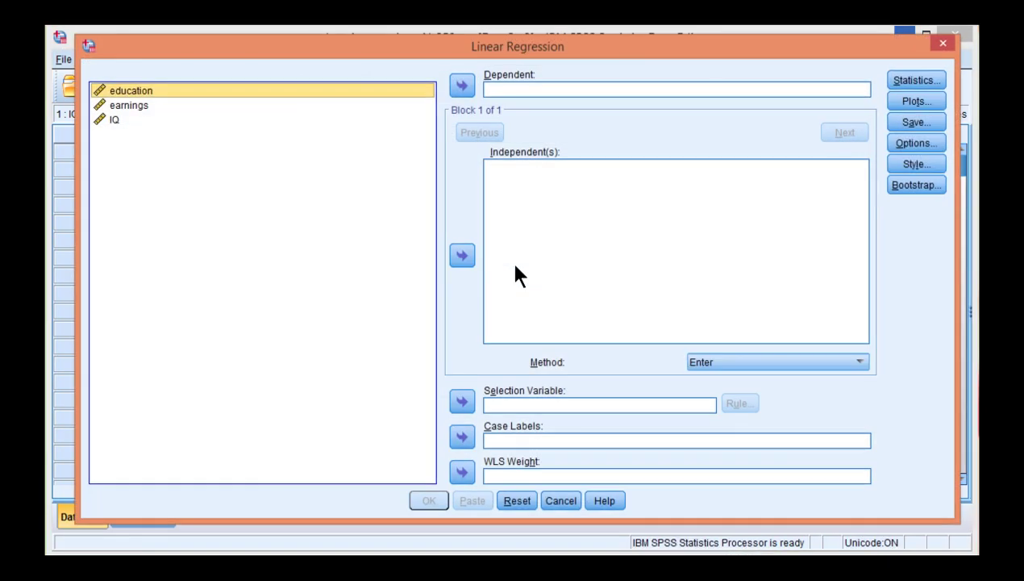
left_click(114, 105)
left_click(463, 86)
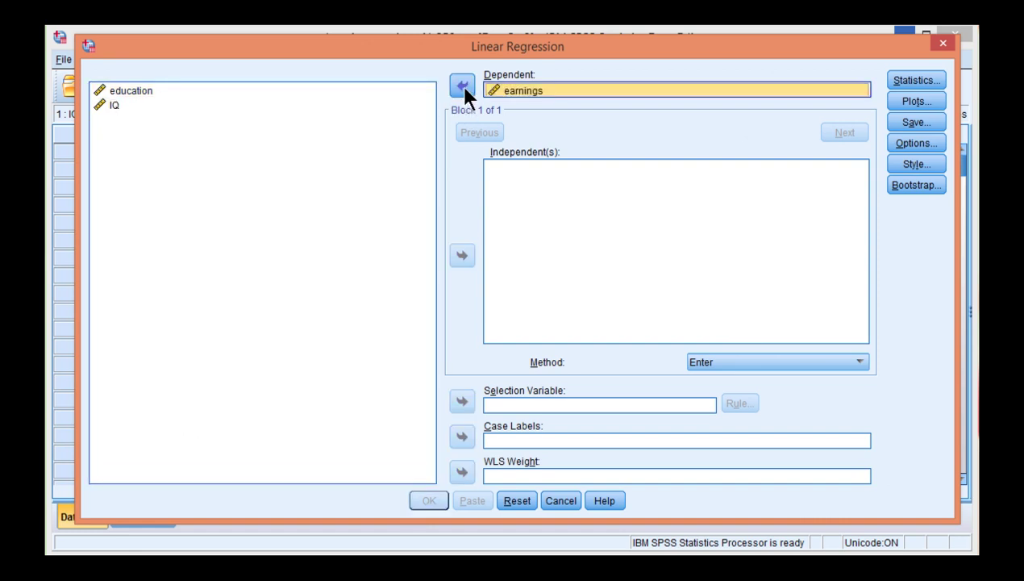
left_click(155, 89)
left_click(131, 108, "shift")
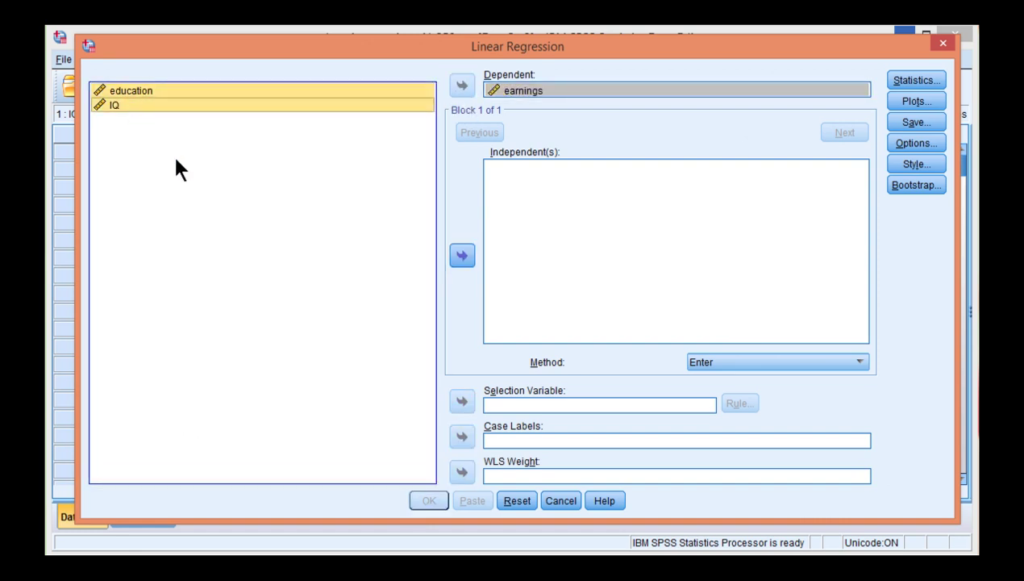
left_click(462, 256)
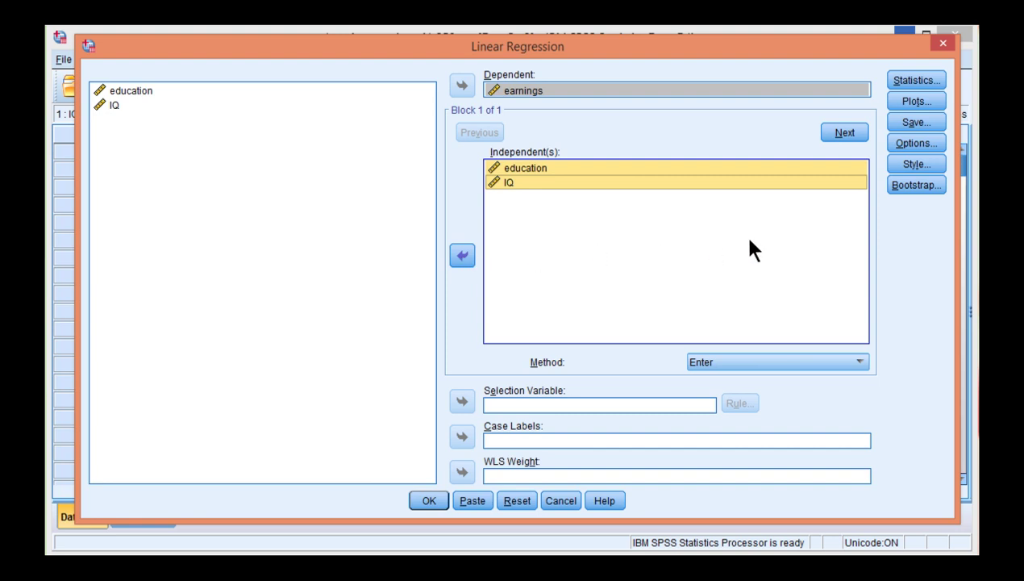
Enable bootstrapping, change the sample count to 2000, and choose BCa confidence intervals
left_click(914, 185)
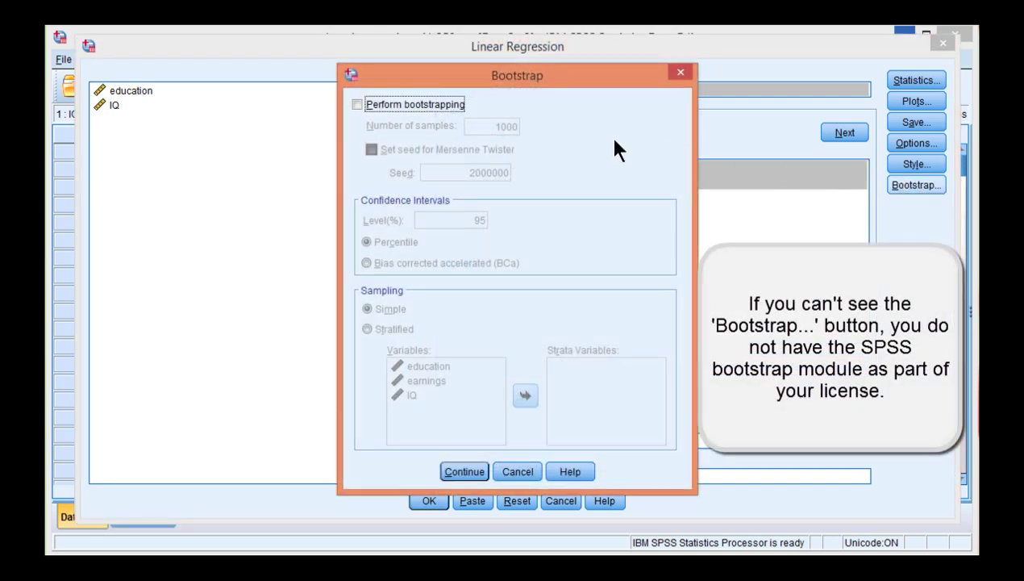
left_click(417, 113)
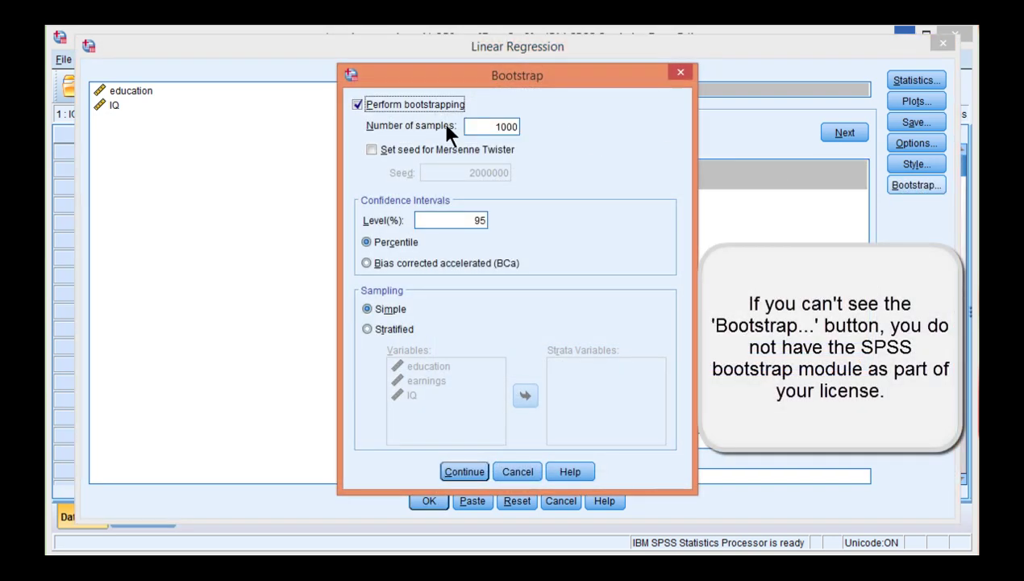
left_click_drag(477, 127, 501, 126)
type("2")
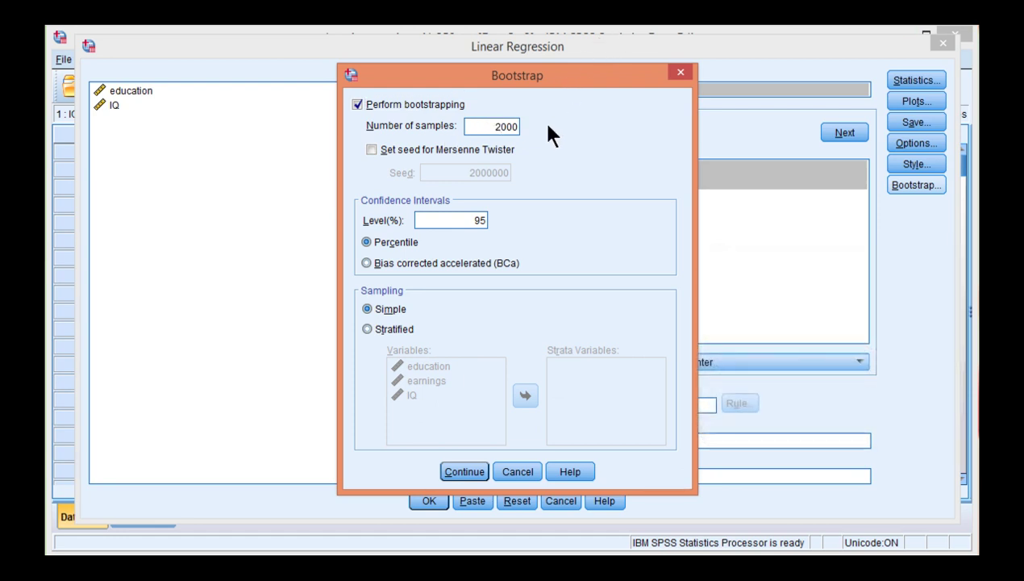
left_click(451, 264)
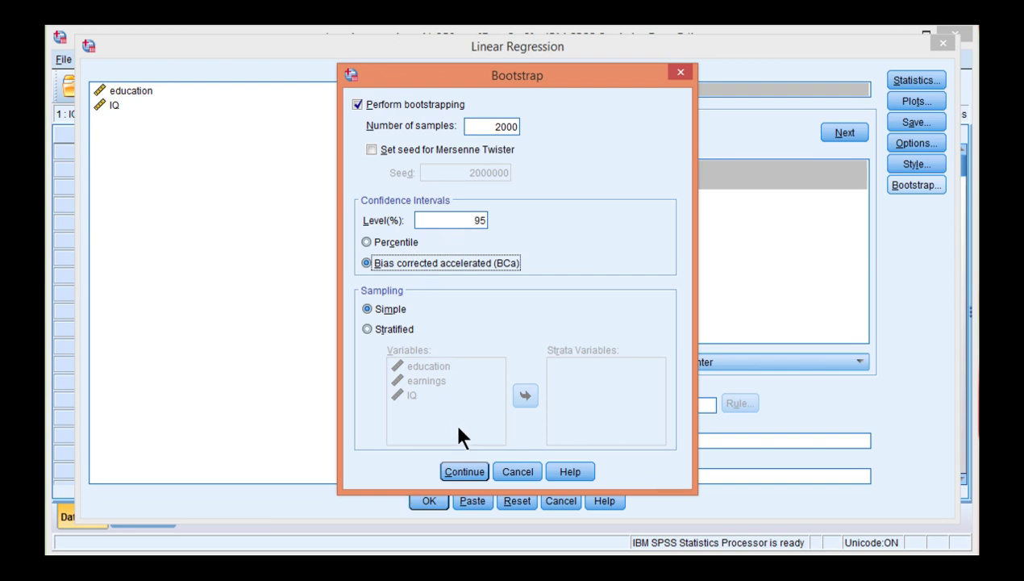
Confirm the bootstrap settings and run the earnings-on-education-and-IQ regression
left_click(465, 471)
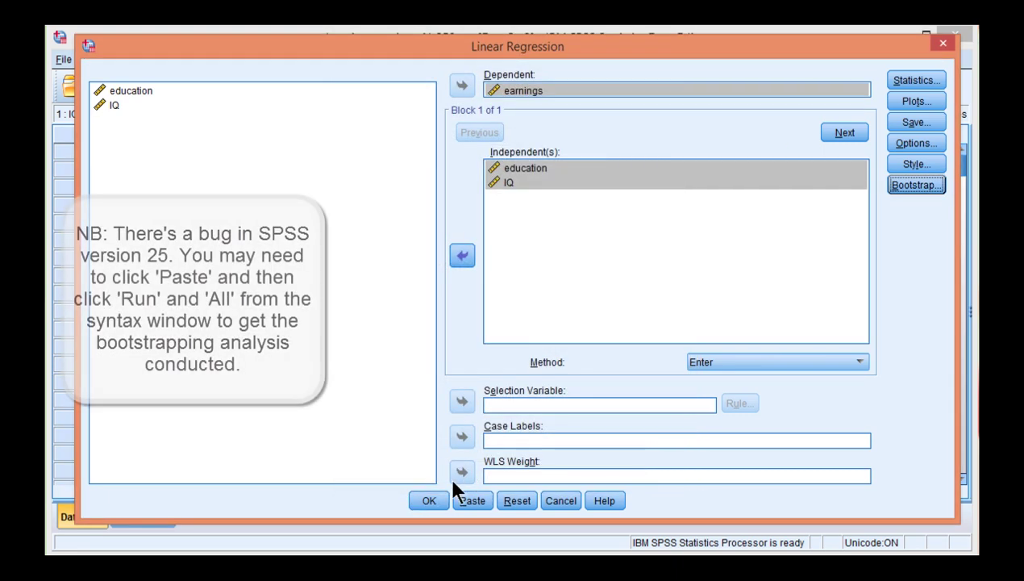
left_click(428, 503)
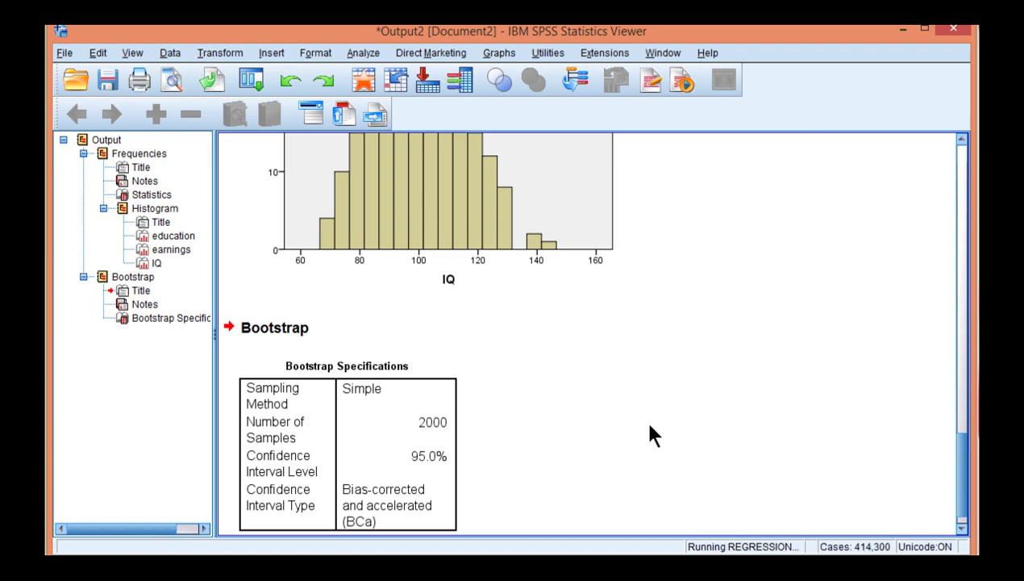
scroll(653, 432, "up", 5)
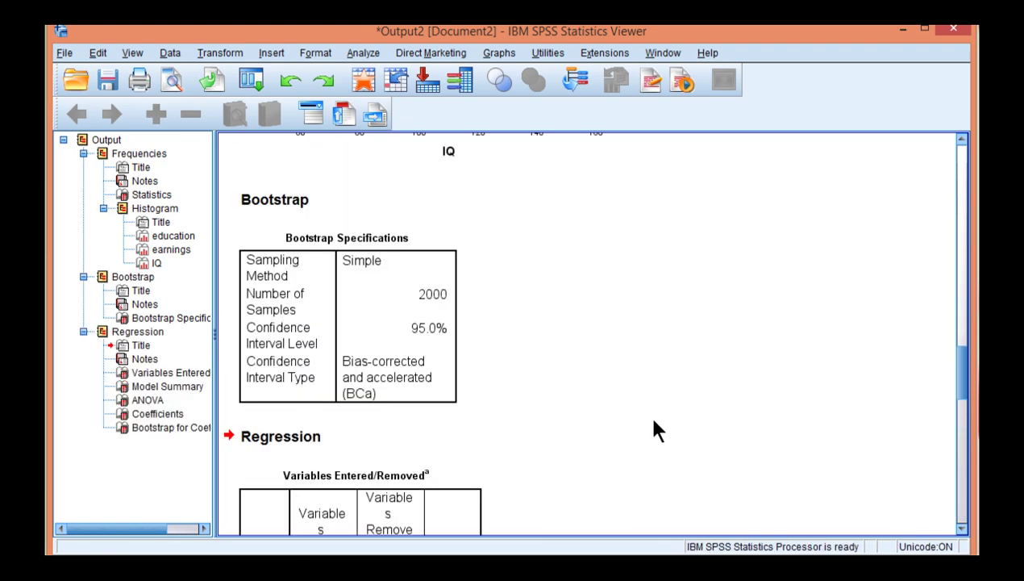
left_click(327, 270)
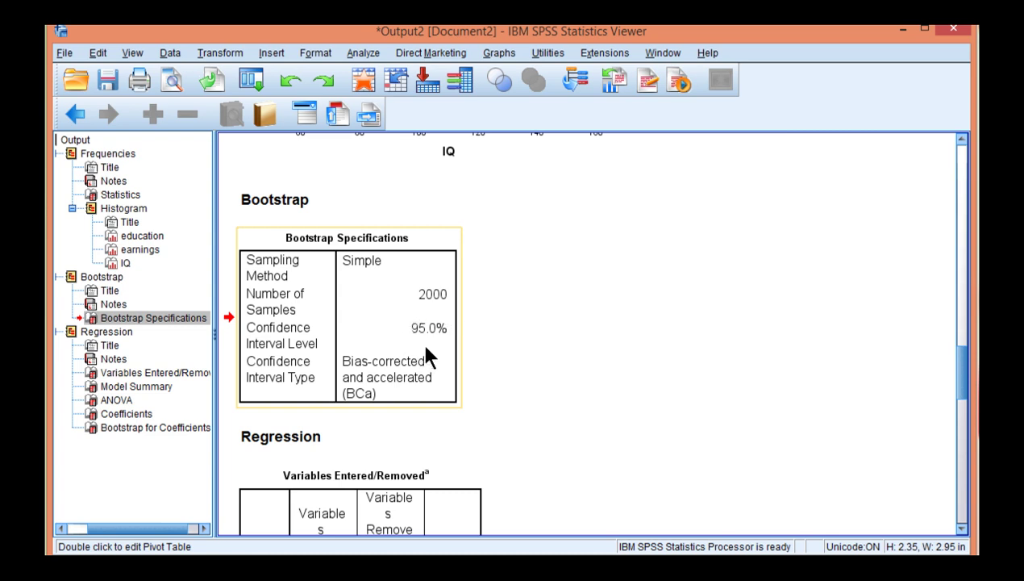
scroll(430, 271, "down", 2)
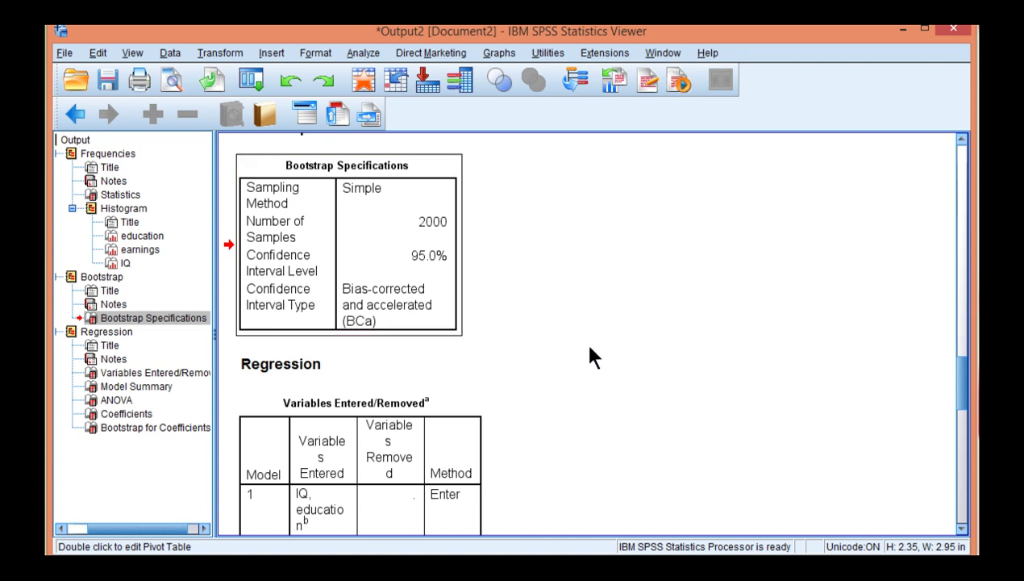
scroll(588, 347, "down", 3)
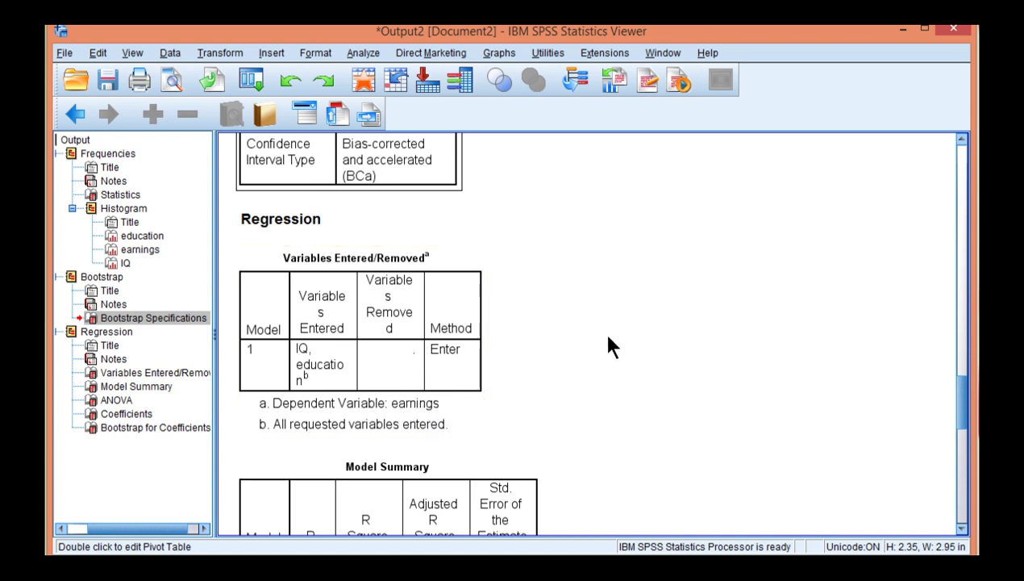
scroll(608, 339, "down", 3)
scroll(608, 347, "down", 2)
left_click(425, 301)
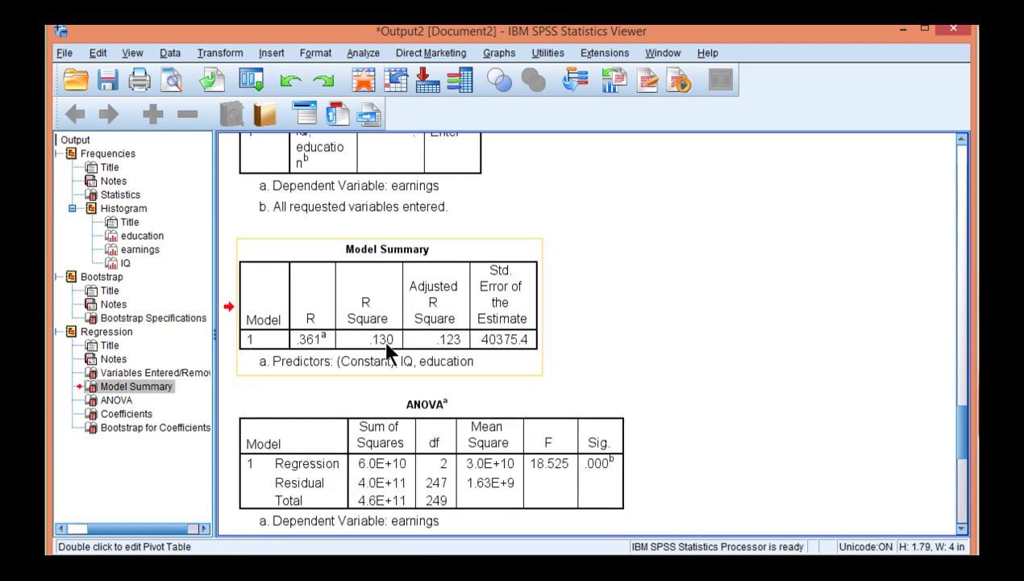
scroll(383, 337, "down", 2)
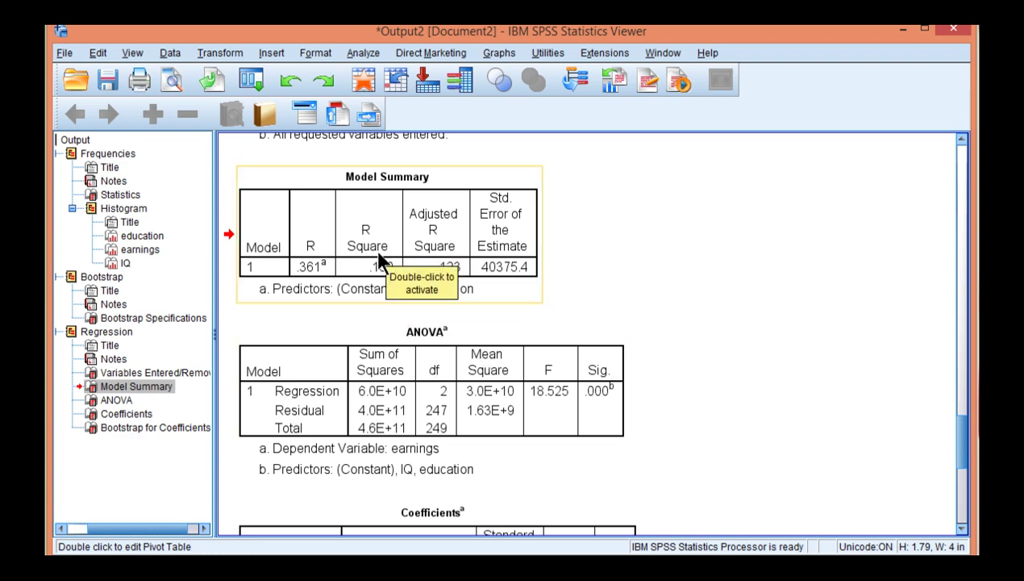
scroll(692, 286, "down", 5)
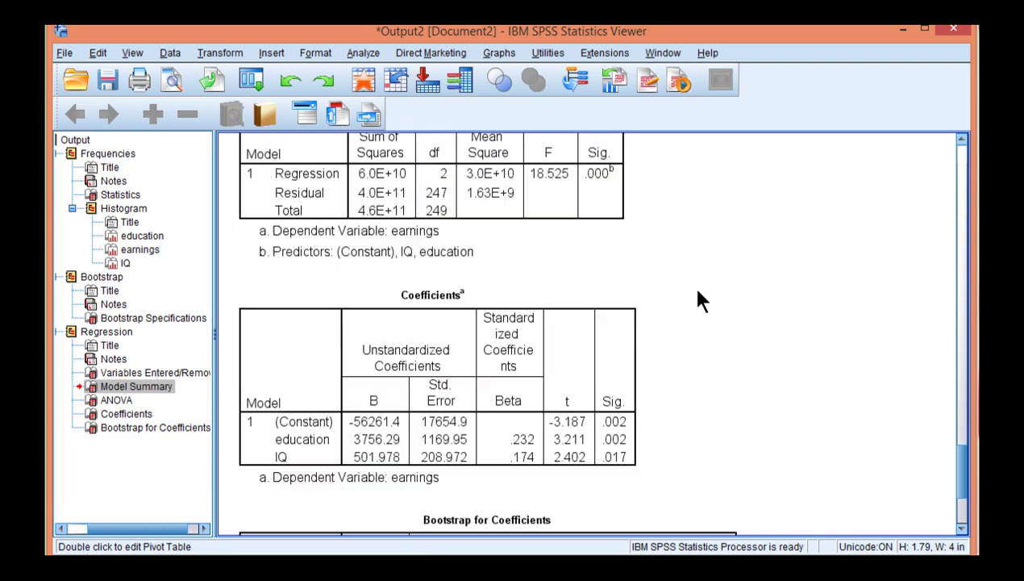
left_click(472, 365)
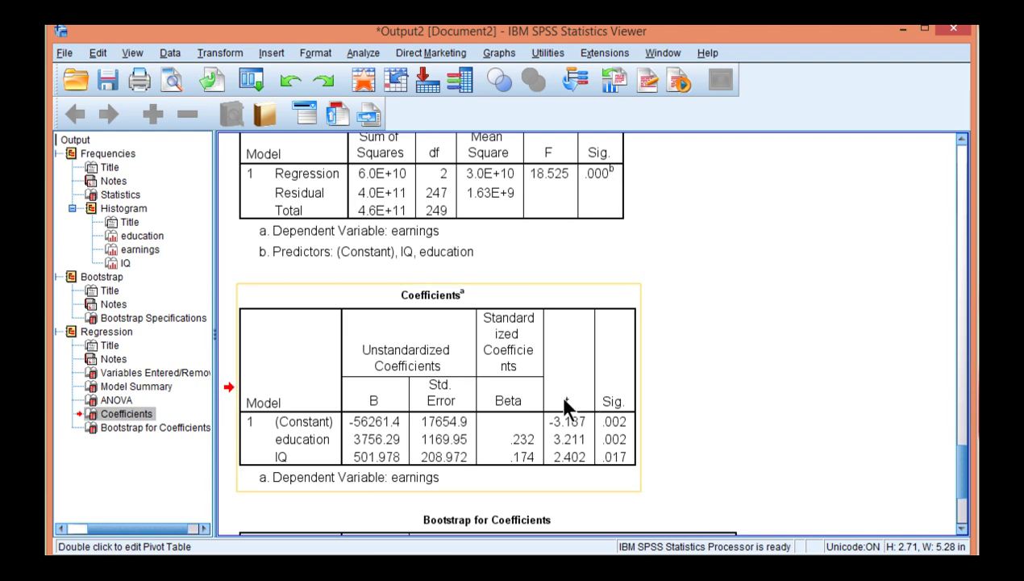
scroll(790, 359, "down", 5)
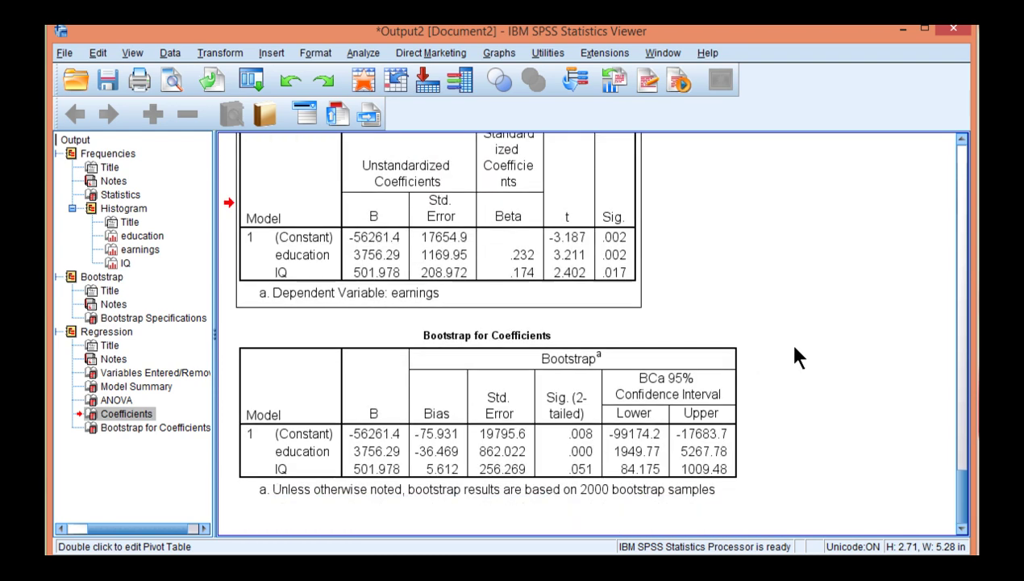
left_click(518, 372)
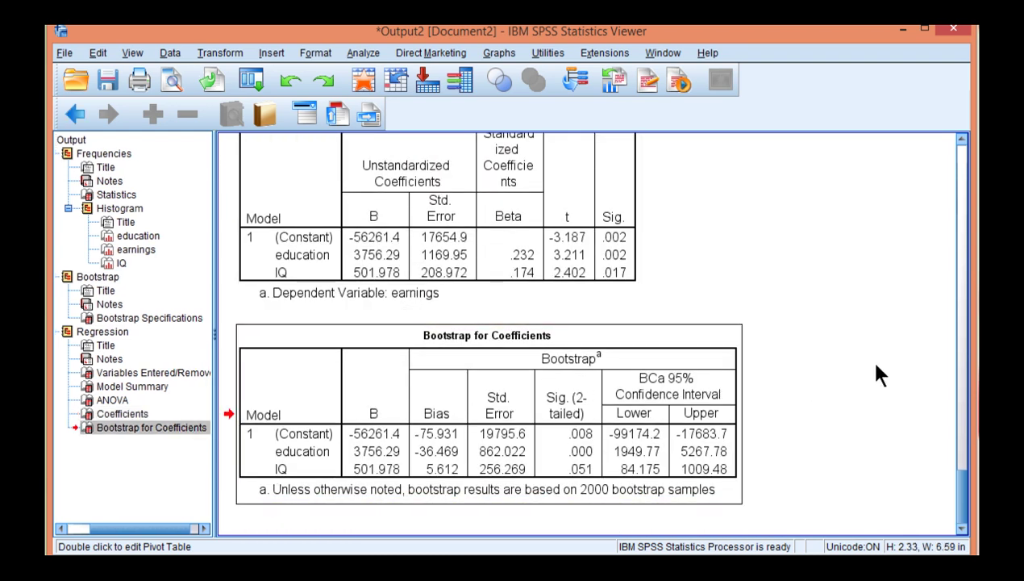